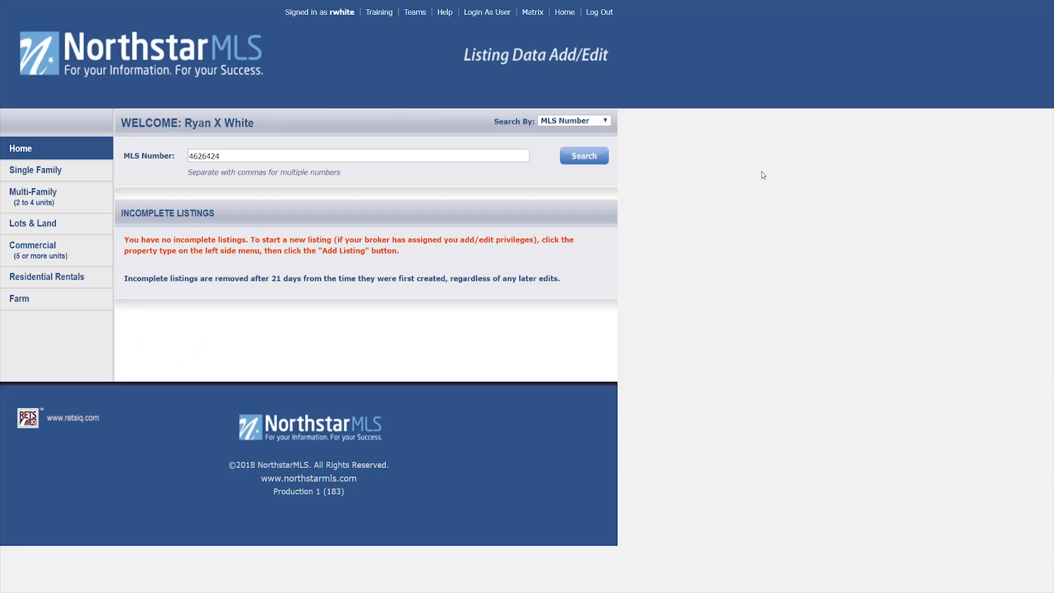
Look up listing 1234 Test Spgs NW, view the Open Houses help, then dismiss it
click(584, 156)
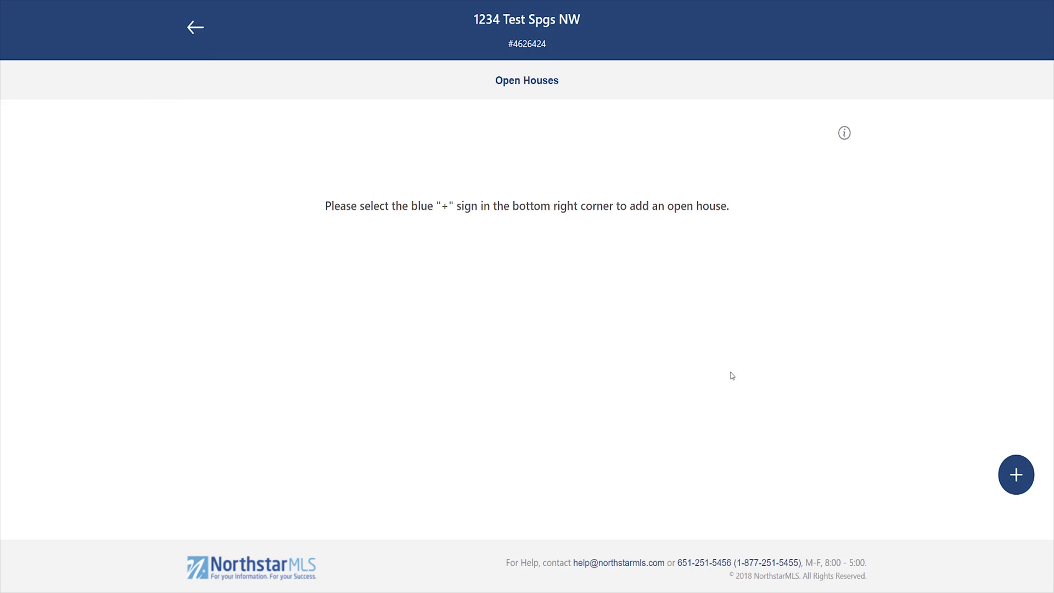
click(845, 133)
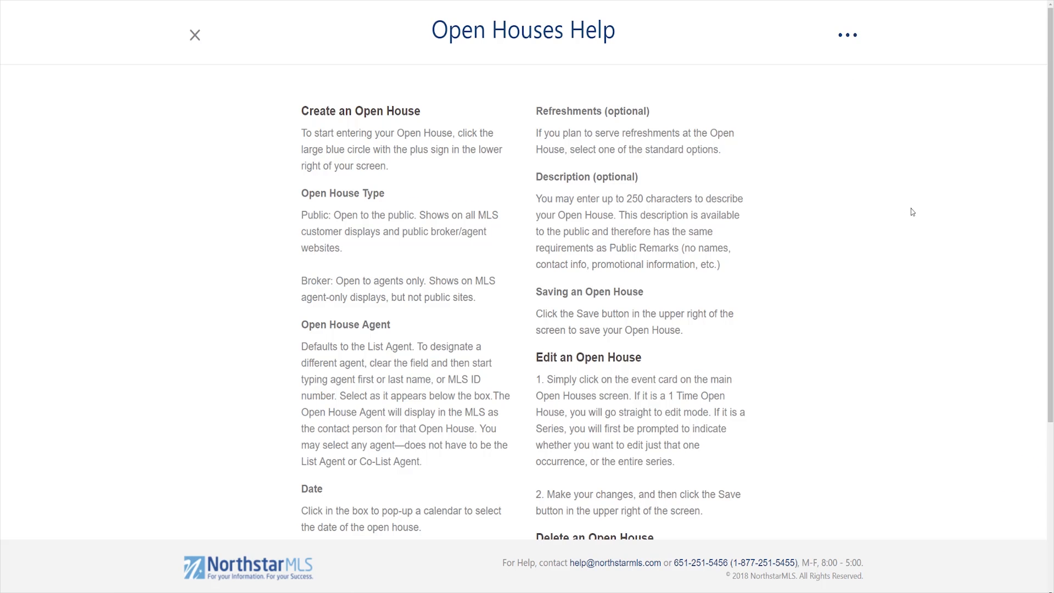
click(195, 34)
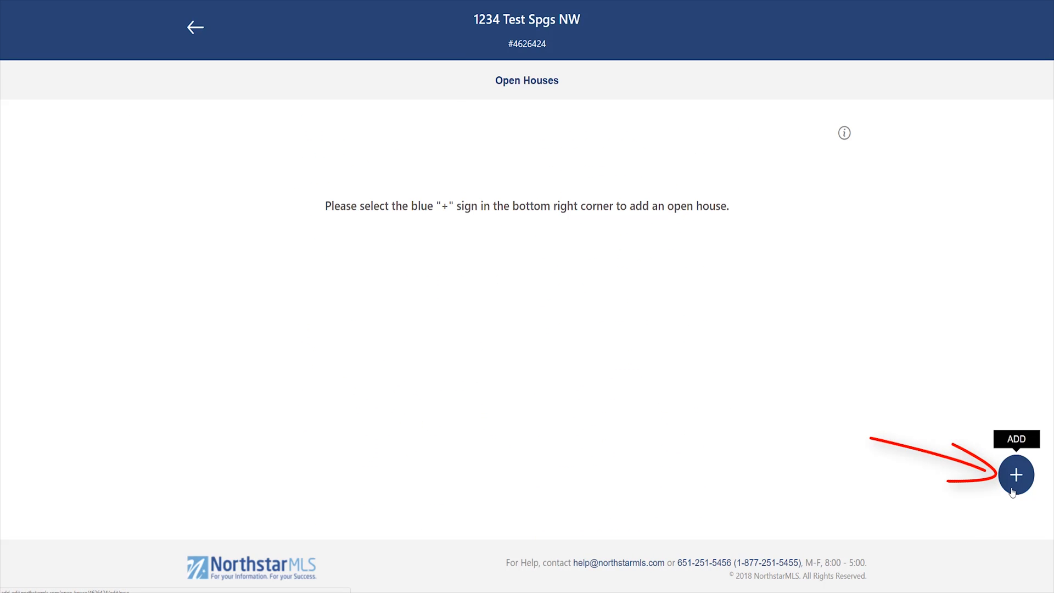
click(1015, 474)
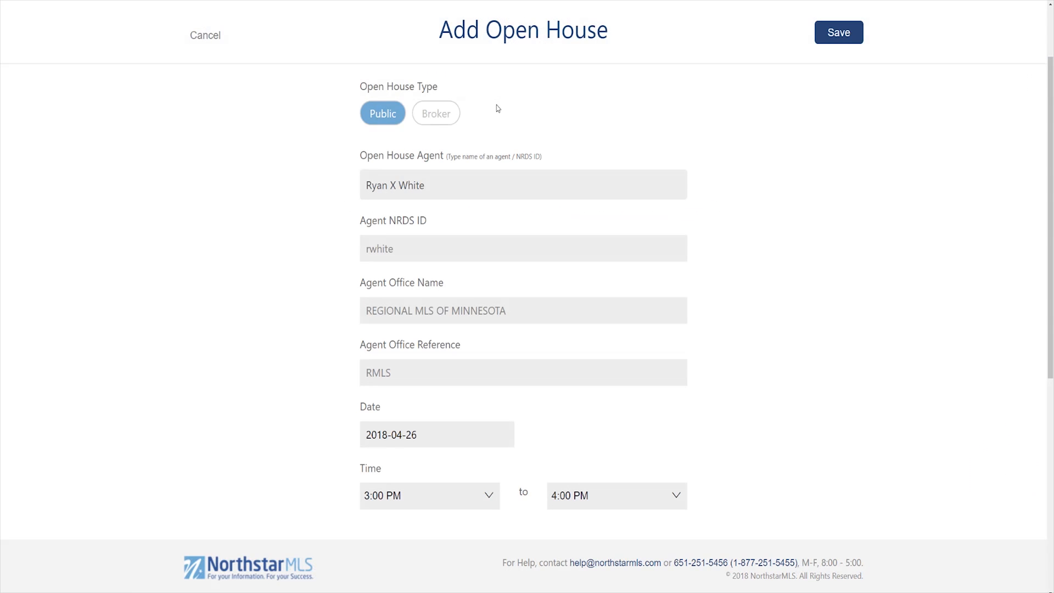
click(439, 115)
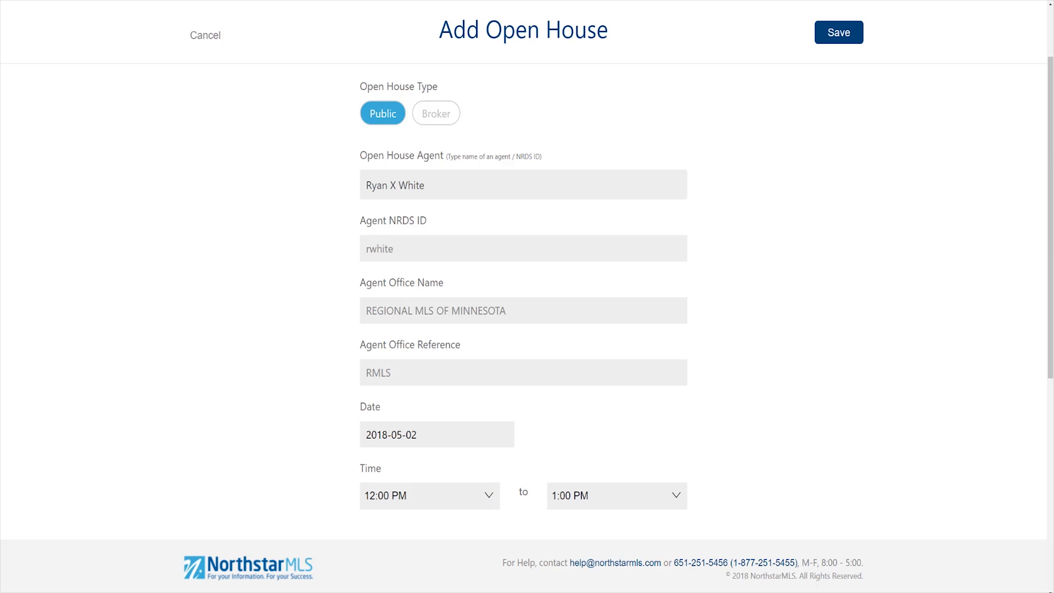
key(ctrl+shift+Left)
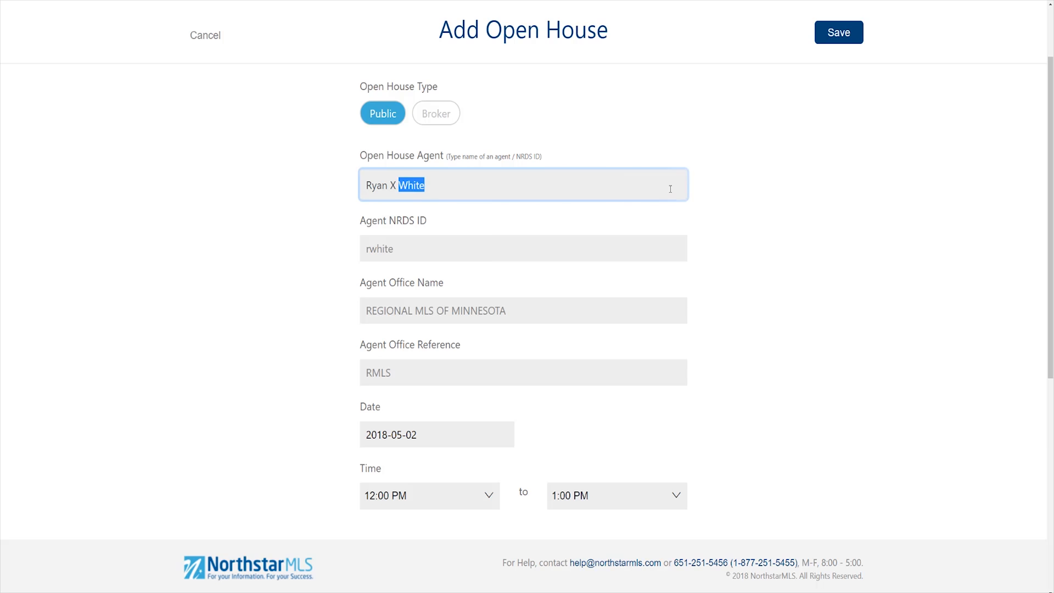
key(BackSpace)
key(BackSpace)
key(BackSpace)
key(BackSpace)
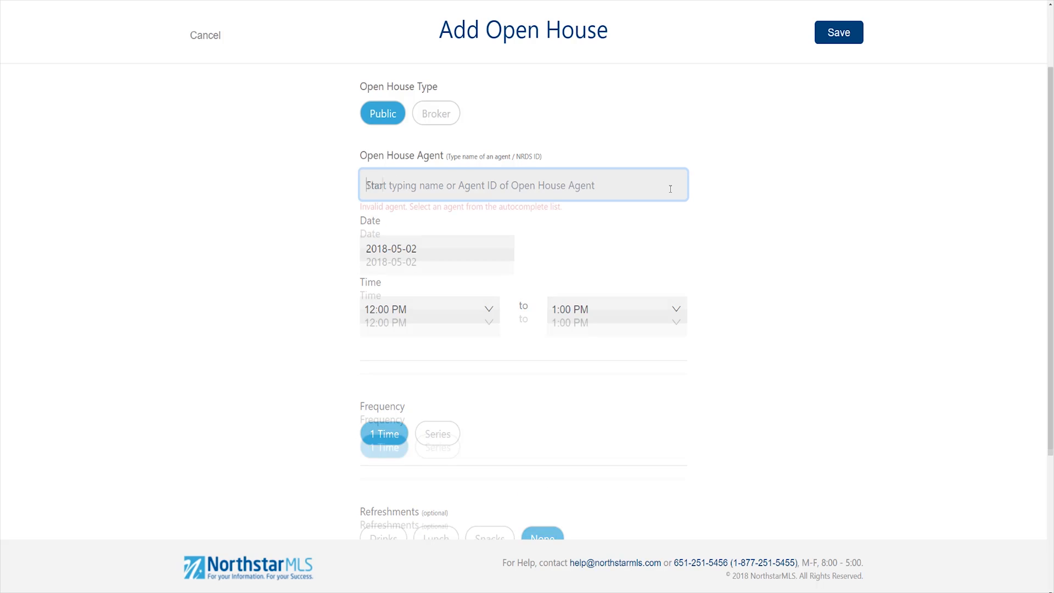
text(Thomas Fla)
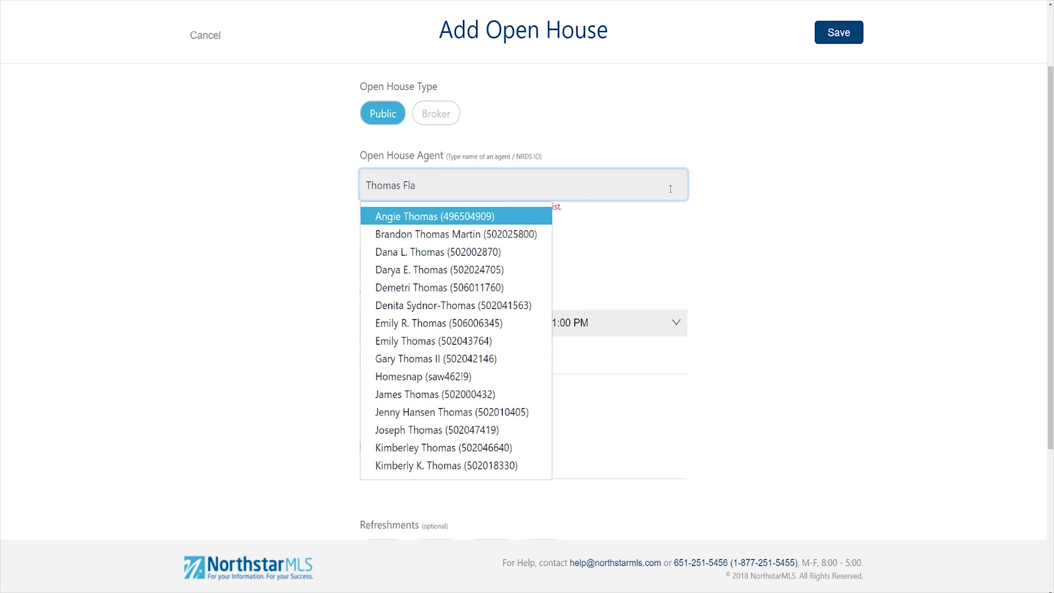
text(herty)
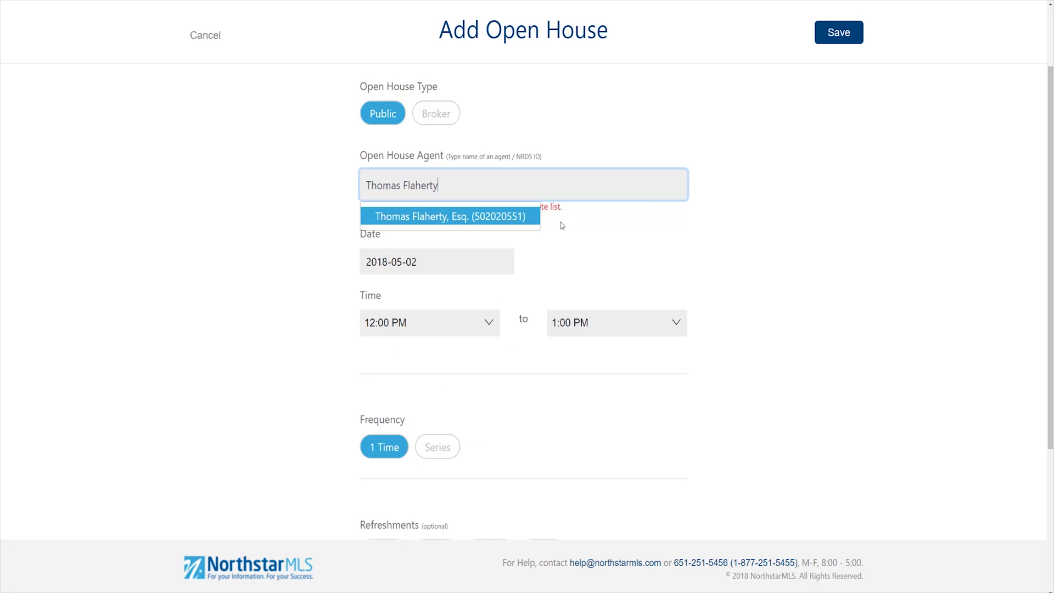
click(512, 219)
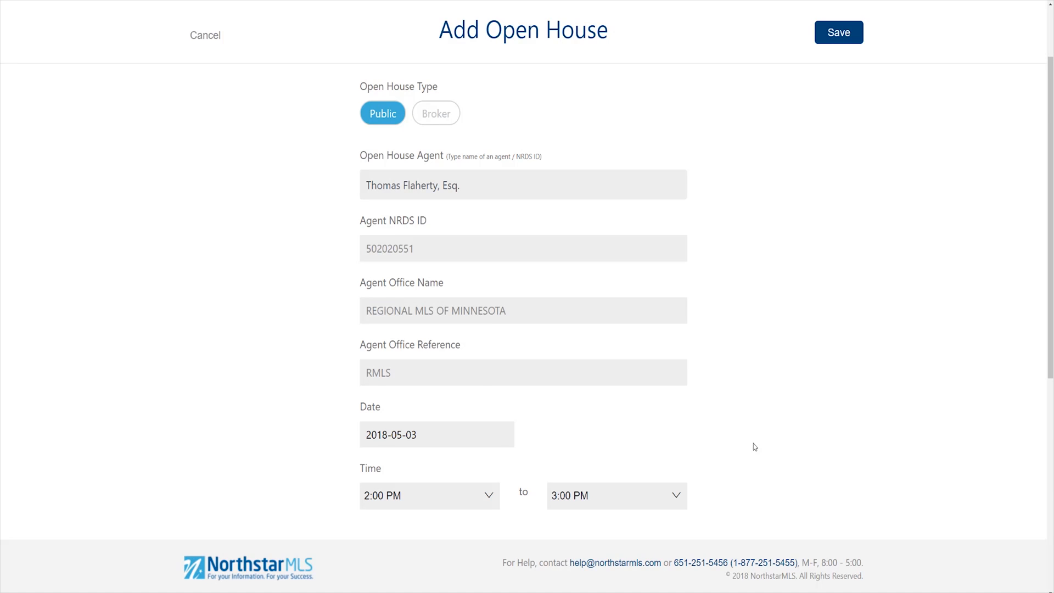
Date the open house May 12, 2018, running from 4:00 PM to 7:00 PM
click(500, 441)
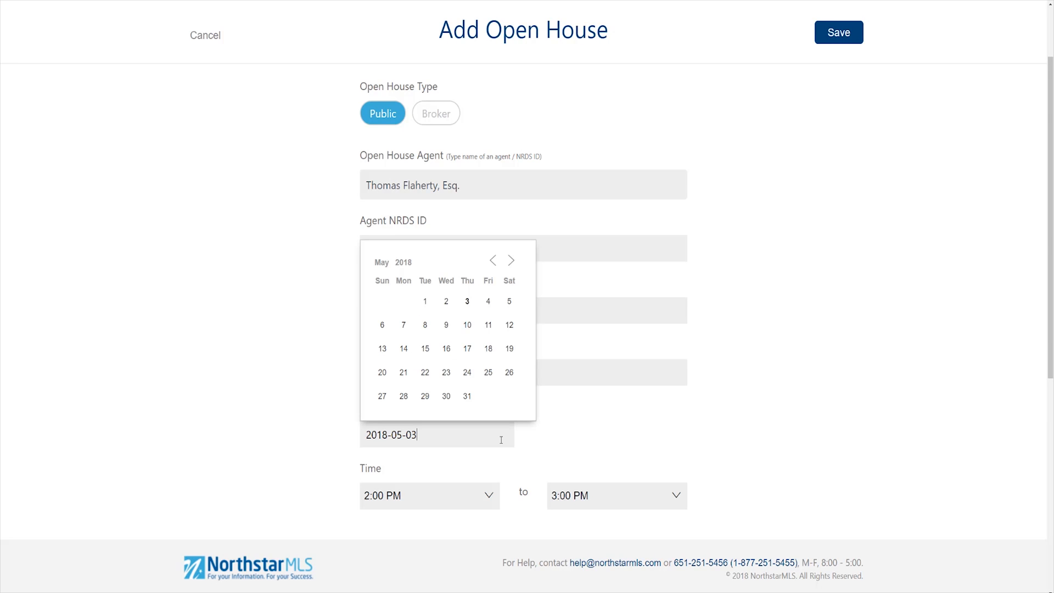
click(510, 325)
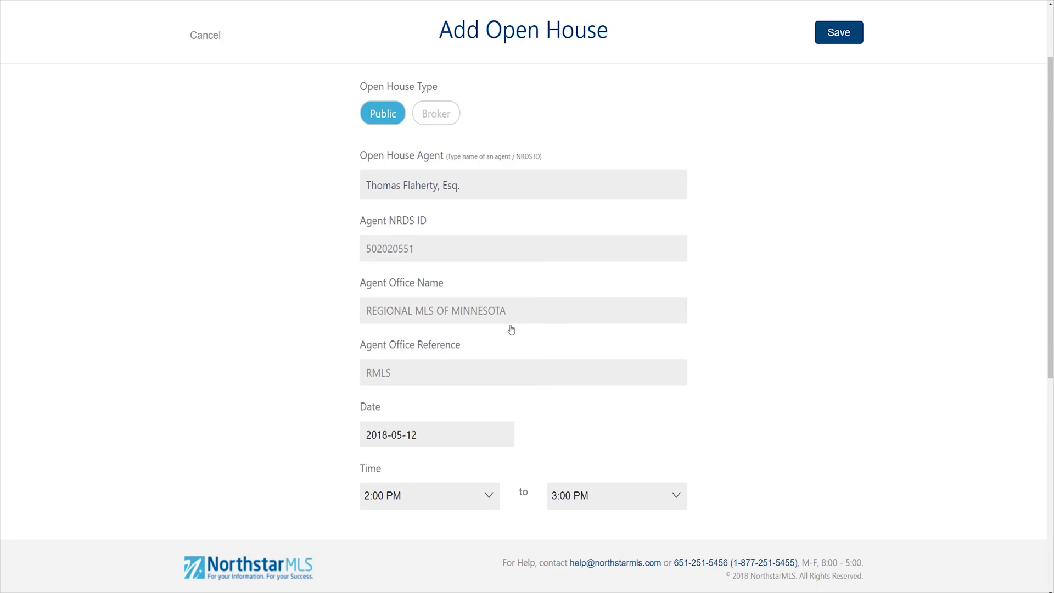
click(490, 495)
scroll(448, 445, down, 2)
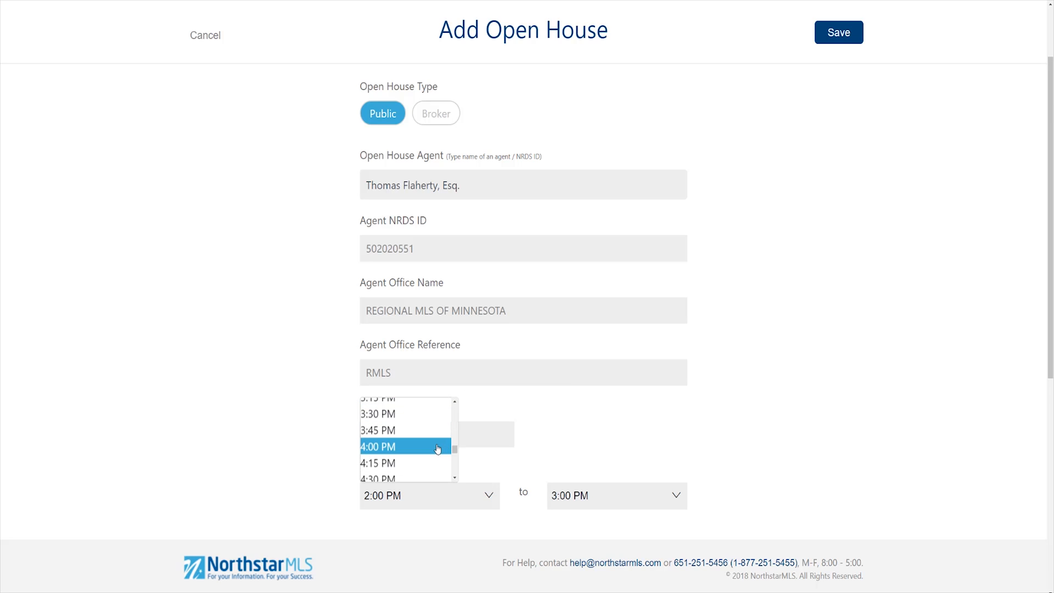
click(436, 446)
click(617, 495)
scroll(625, 469, down, 2)
scroll(625, 472, down, 1)
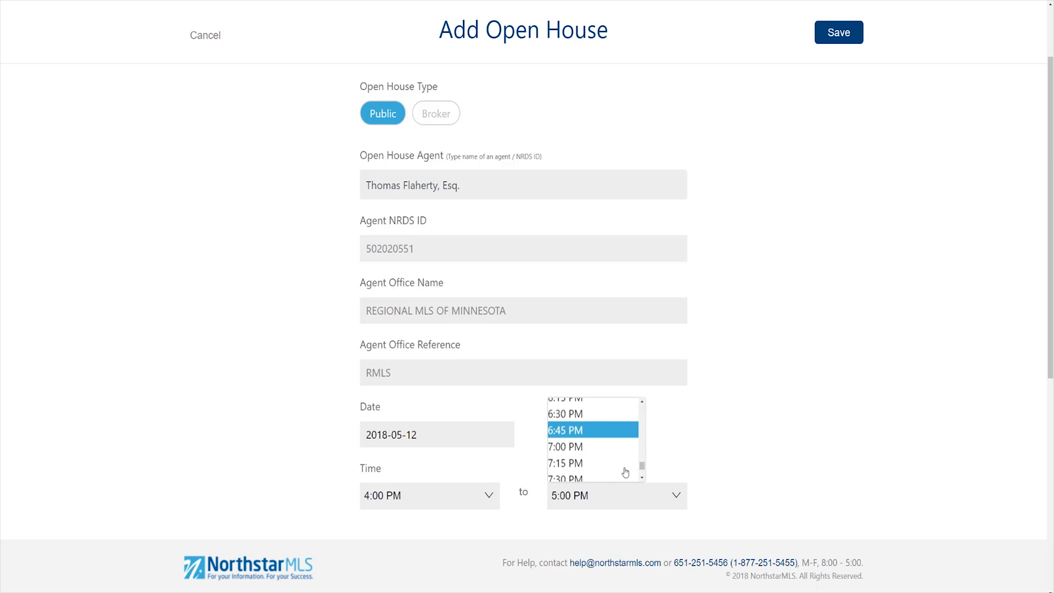
click(622, 445)
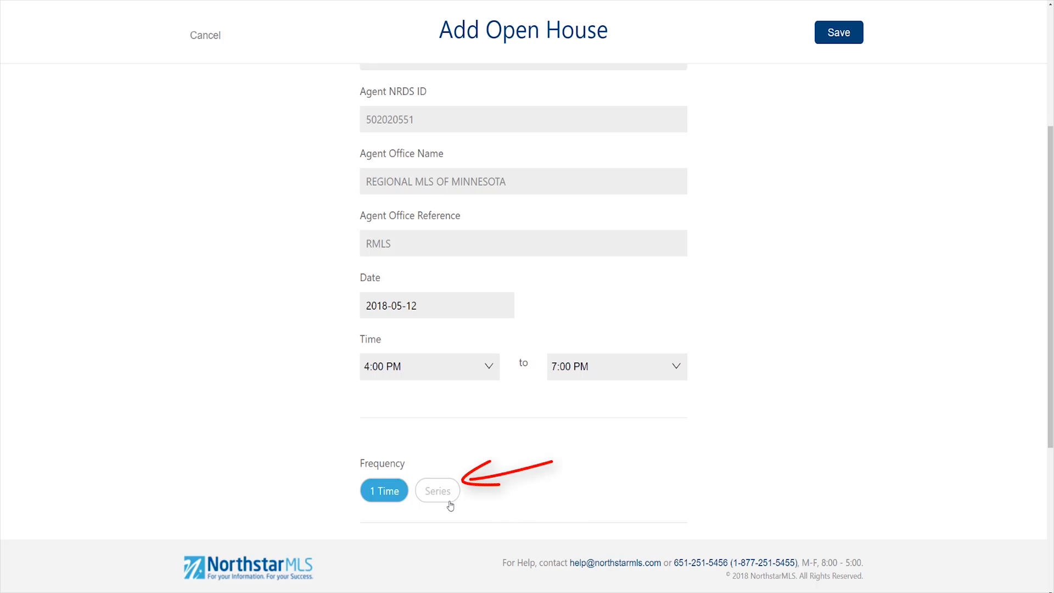
Make it a recurring Saturday/Sunday series ending 27 May 2018
click(437, 491)
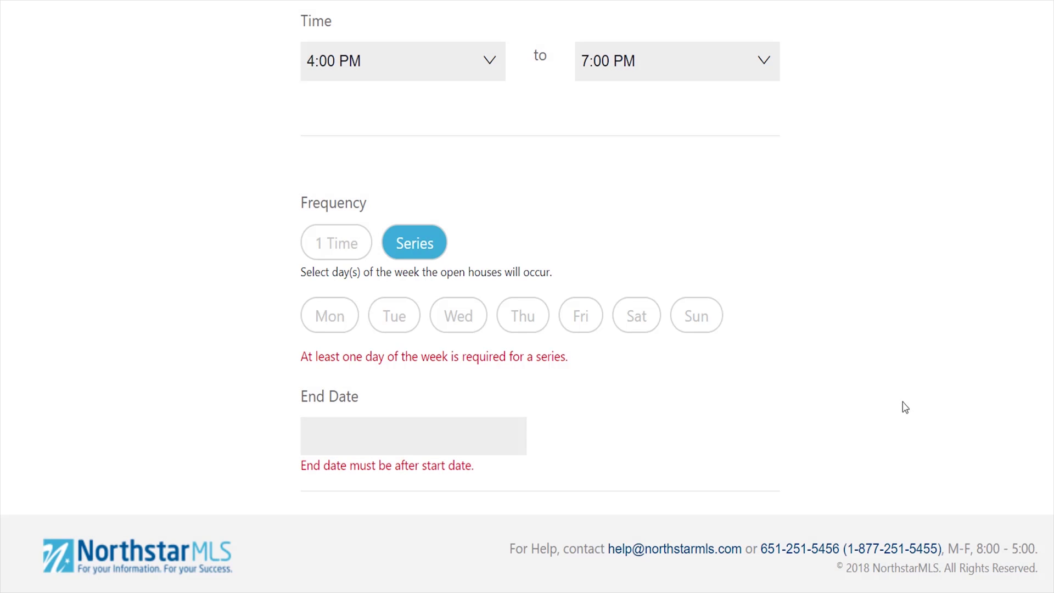
click(635, 316)
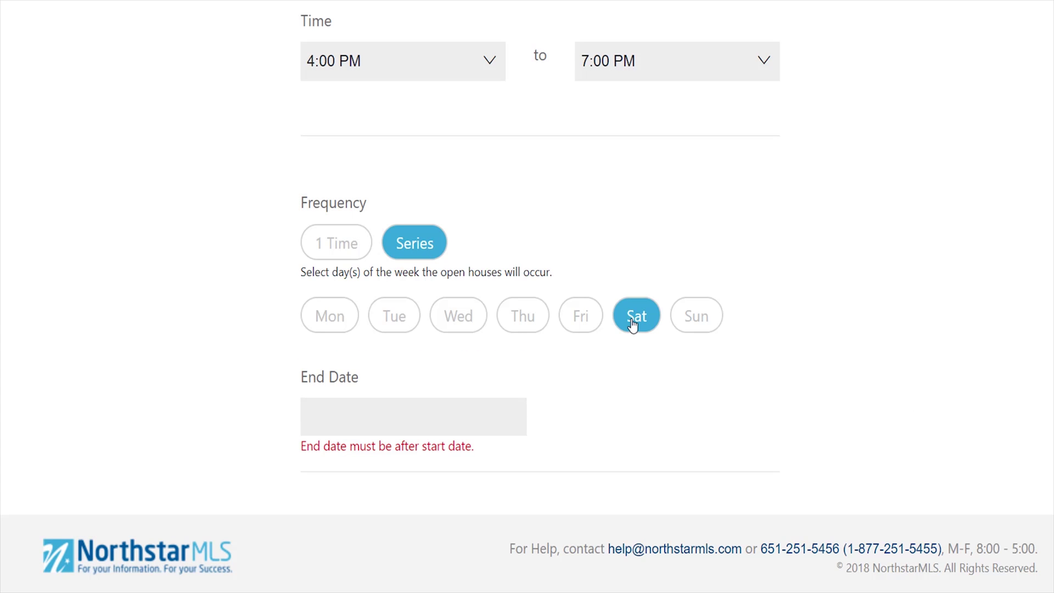
click(709, 330)
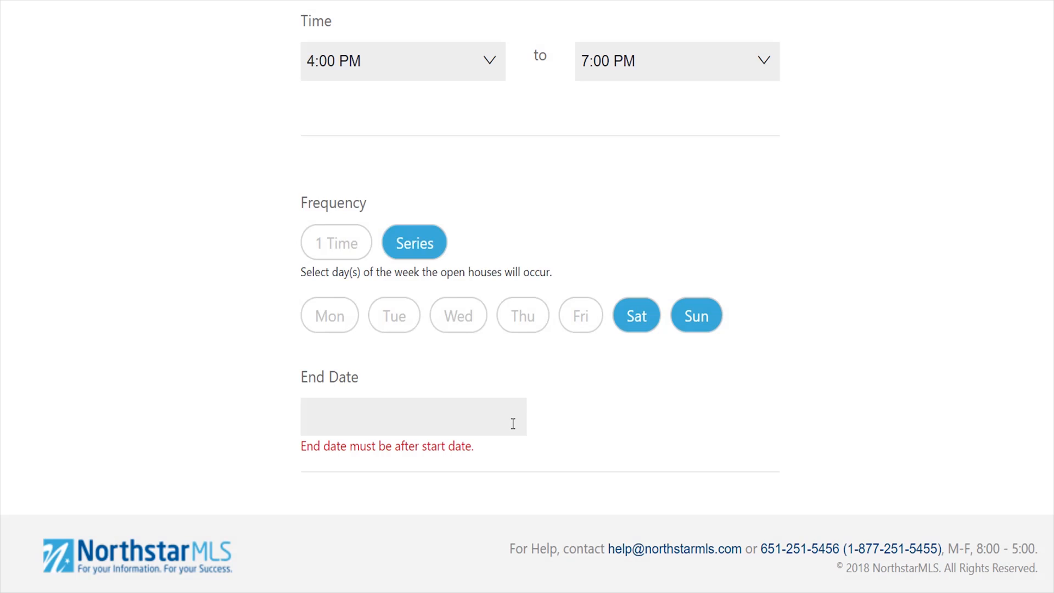
click(513, 424)
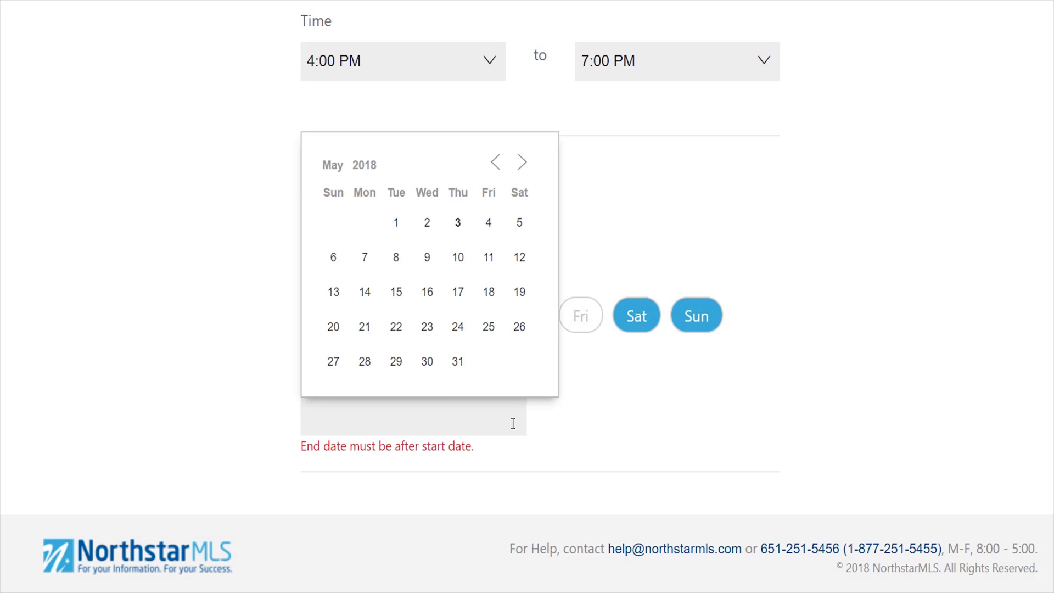
click(335, 364)
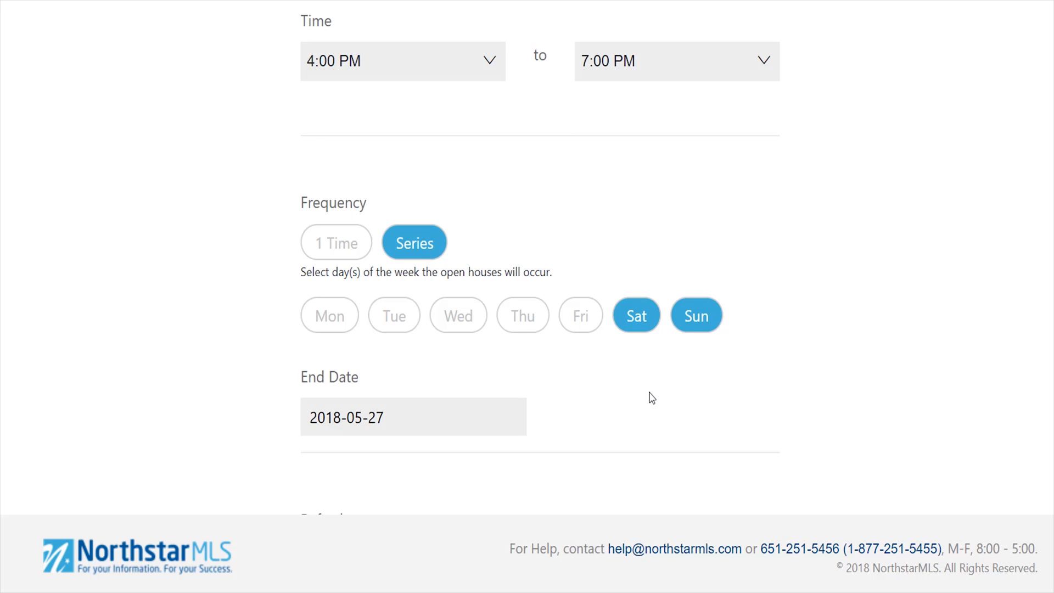
scroll(650, 398, down, 4)
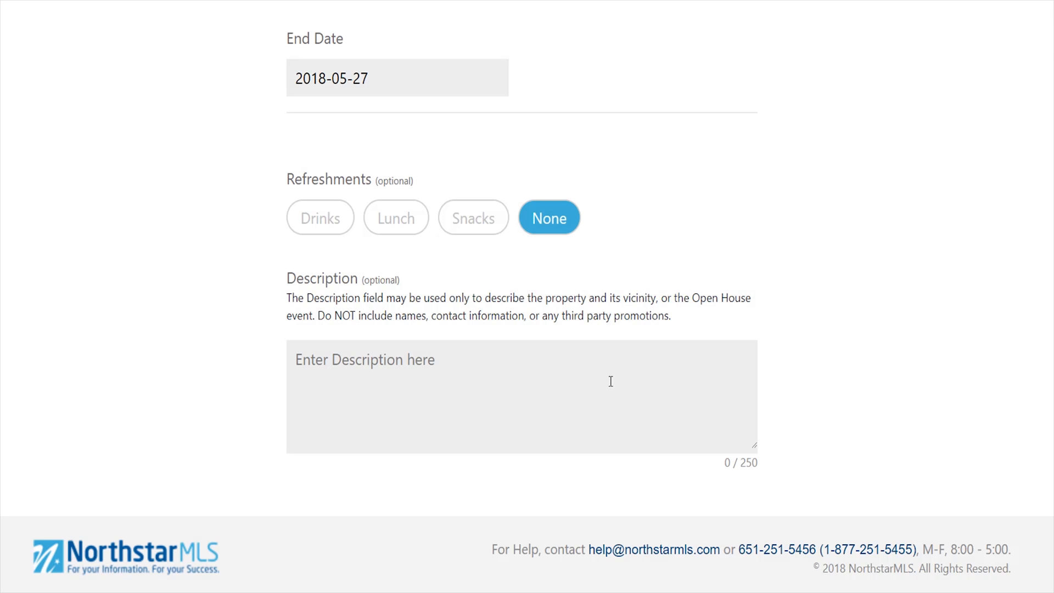
Choose Snacks as refreshments and begin the 'Front door will be open.' description
click(465, 231)
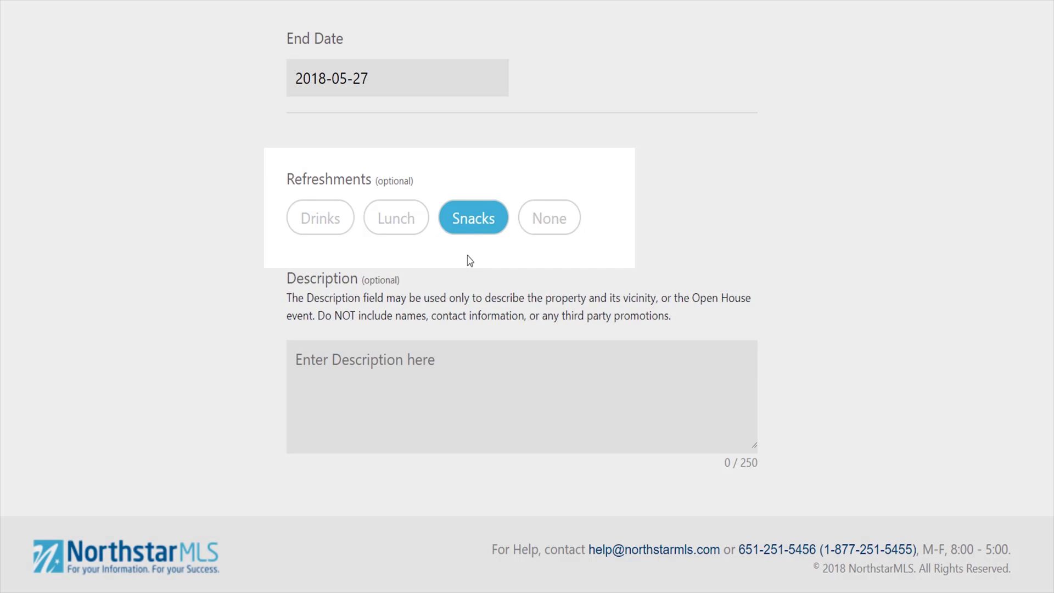
click(518, 396)
text(Front d)
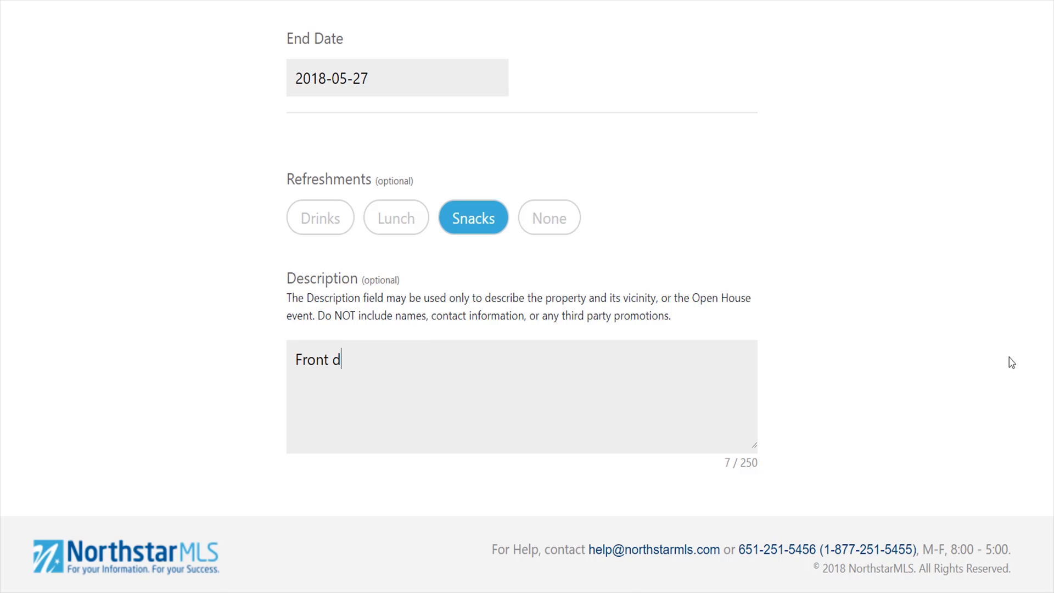
text(oor )
text(will be )
text(open)
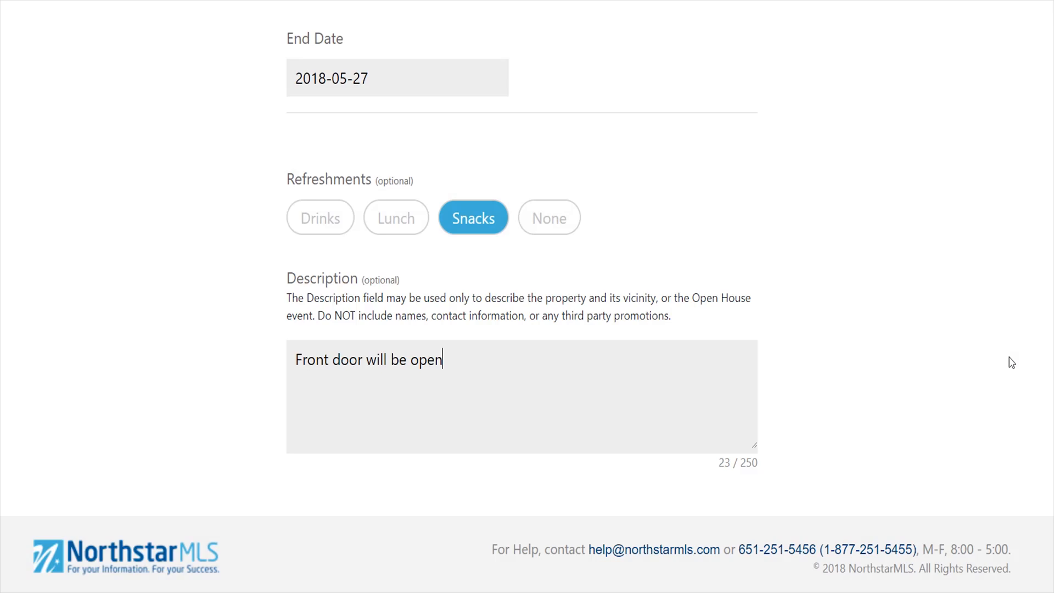
text(.)
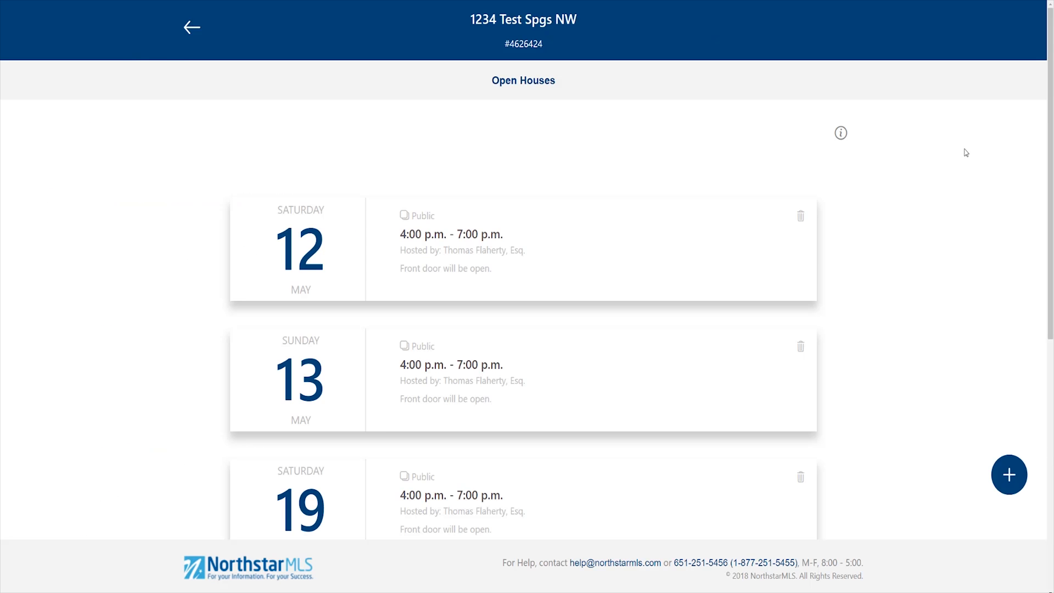
scroll(967, 152, down, 5)
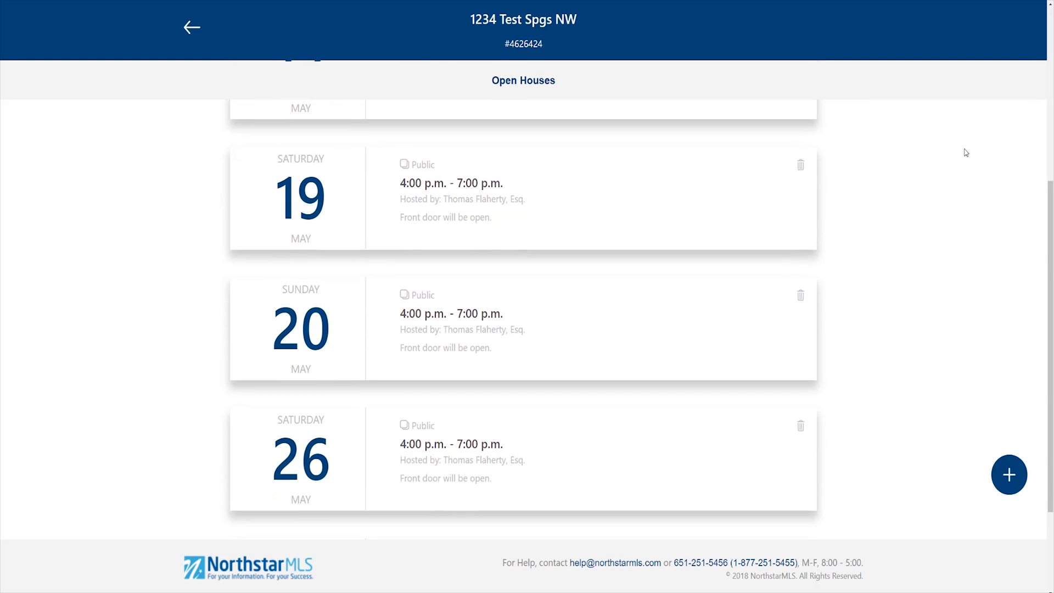
scroll(966, 153, down, 4)
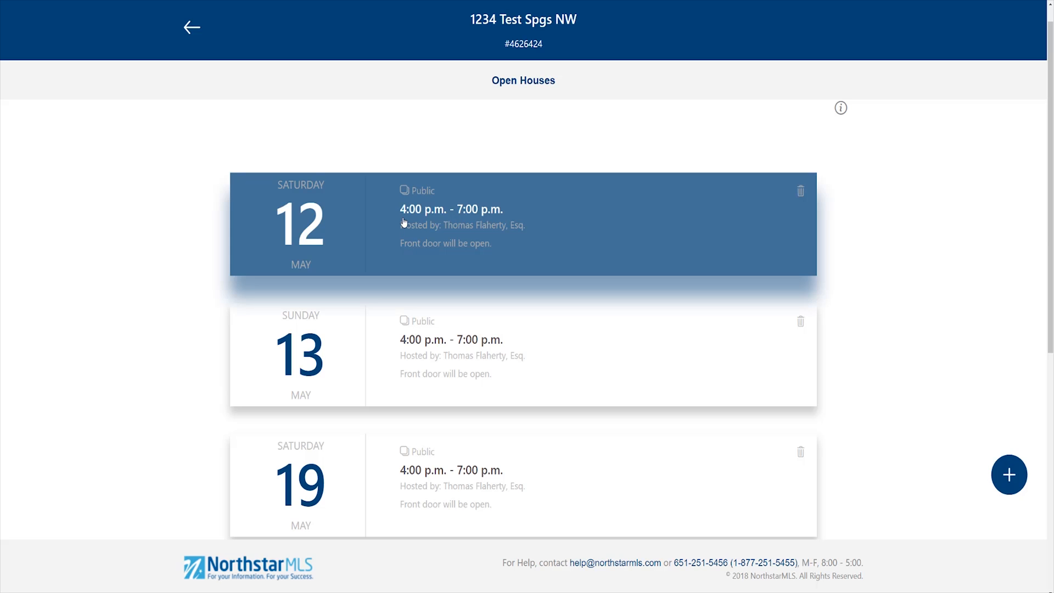
Edit the whole series from the May 12 card to end at 8:00 PM and save
click(404, 224)
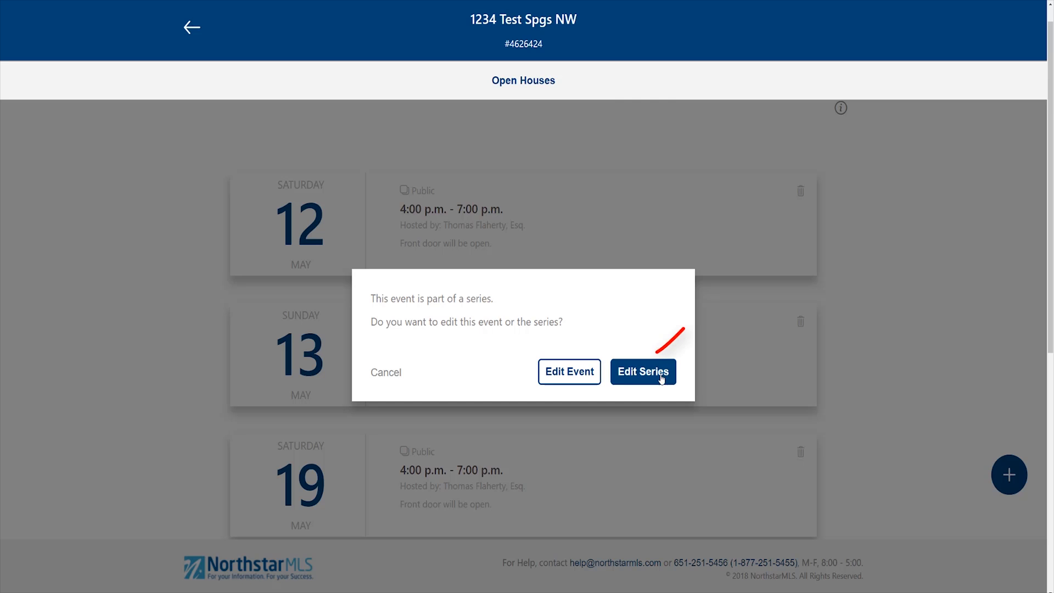
click(643, 372)
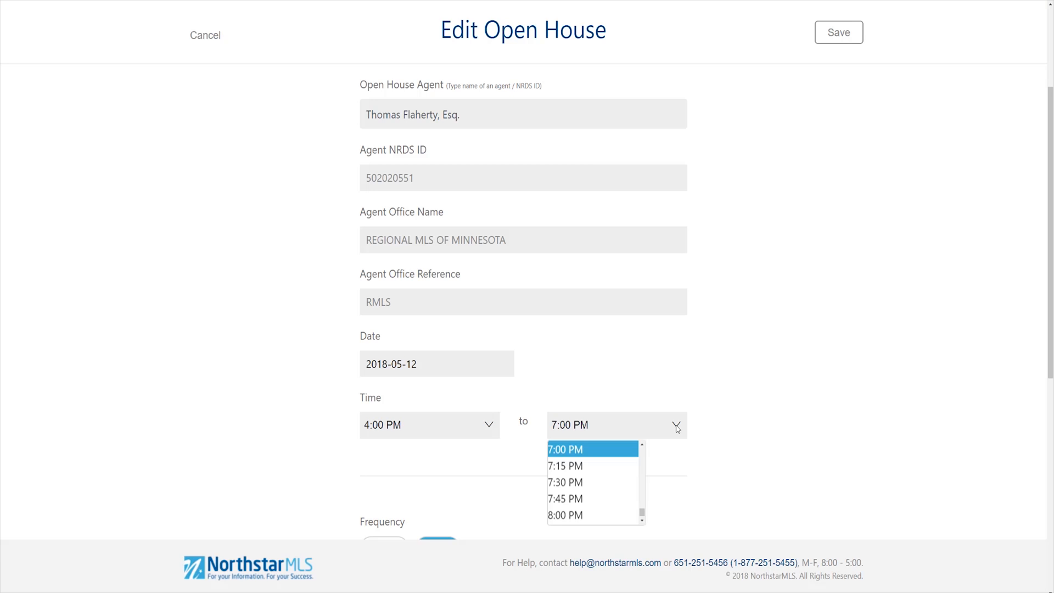
click(576, 515)
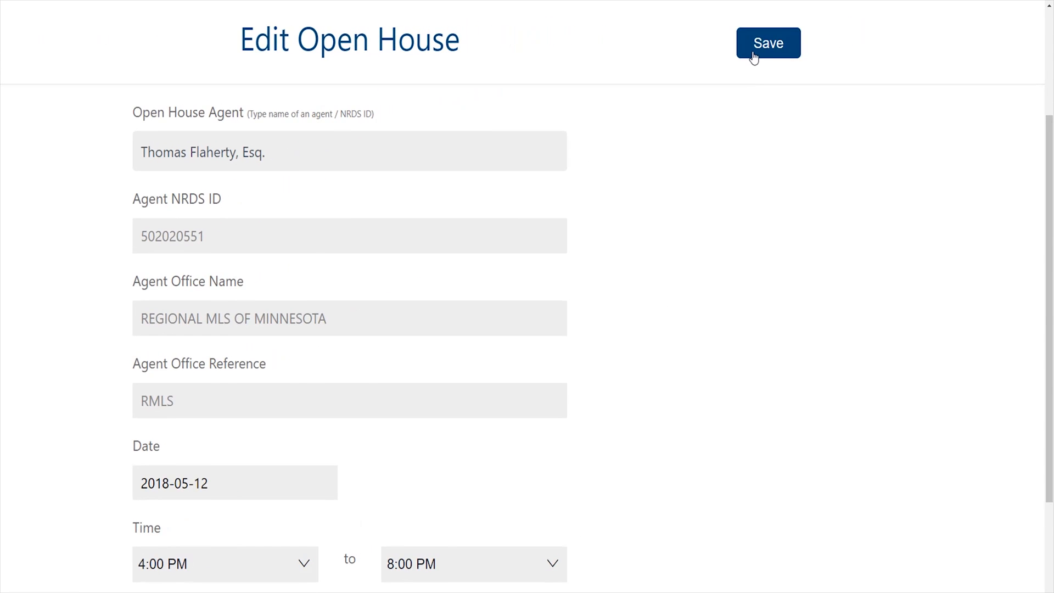
click(791, 43)
scroll(983, 172, down, 4)
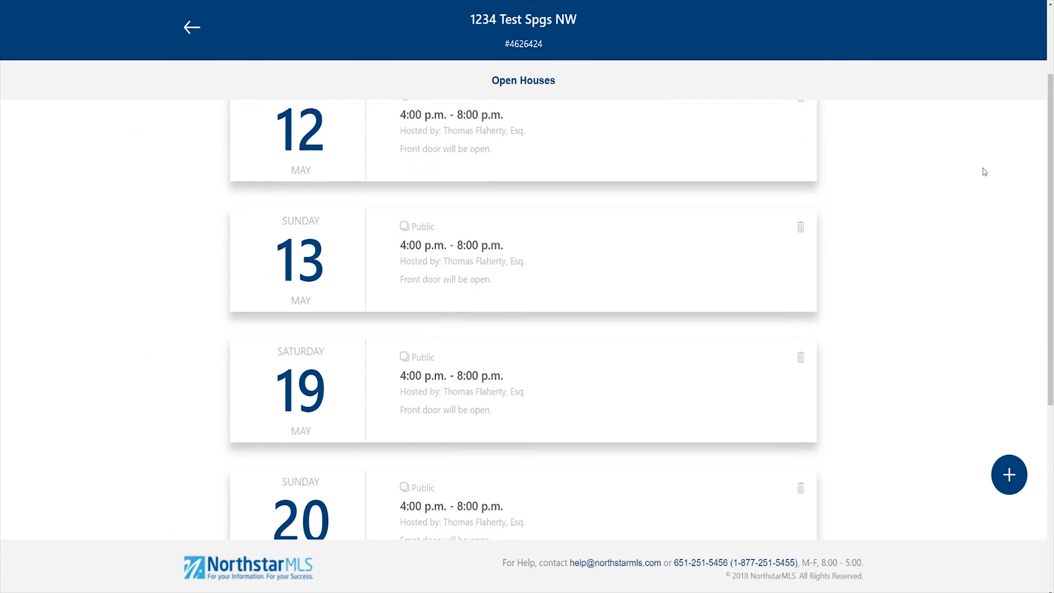
scroll(983, 171, down, 3)
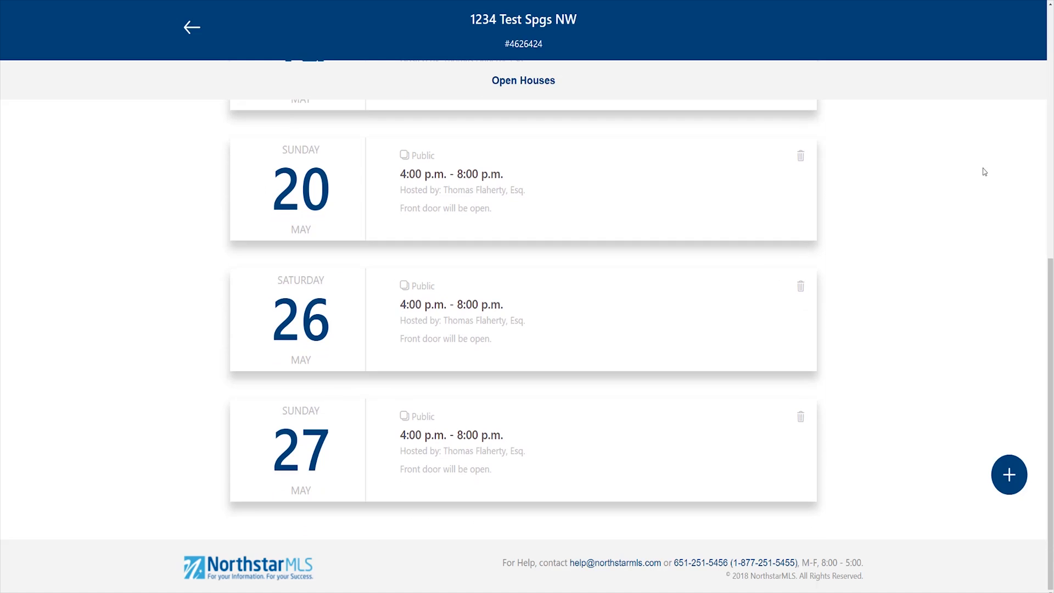
scroll(984, 171, up, 6)
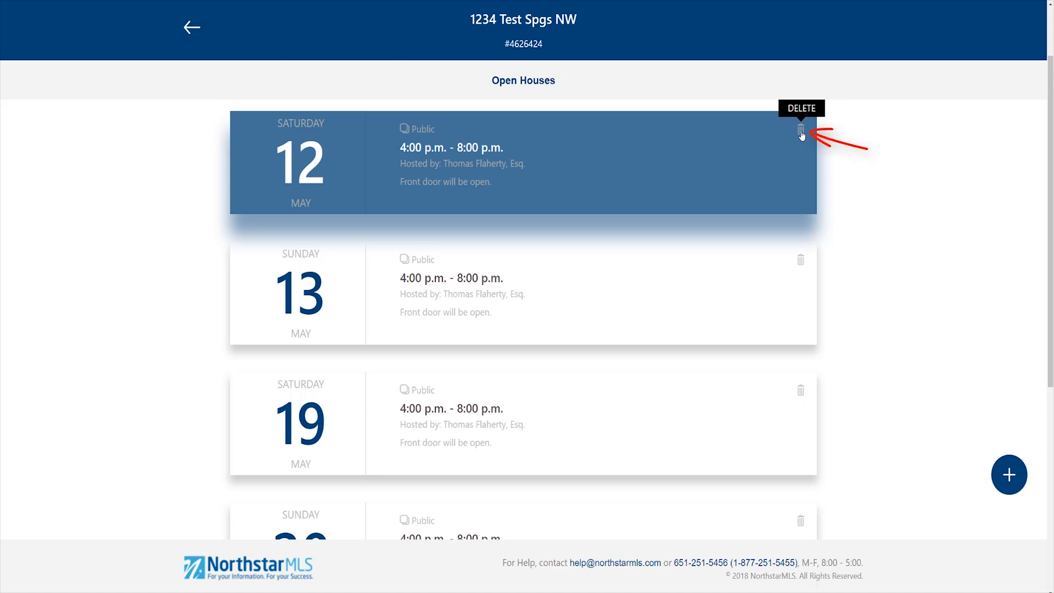
Remove only the Saturday May 12 event, keeping the rest of the series
click(801, 133)
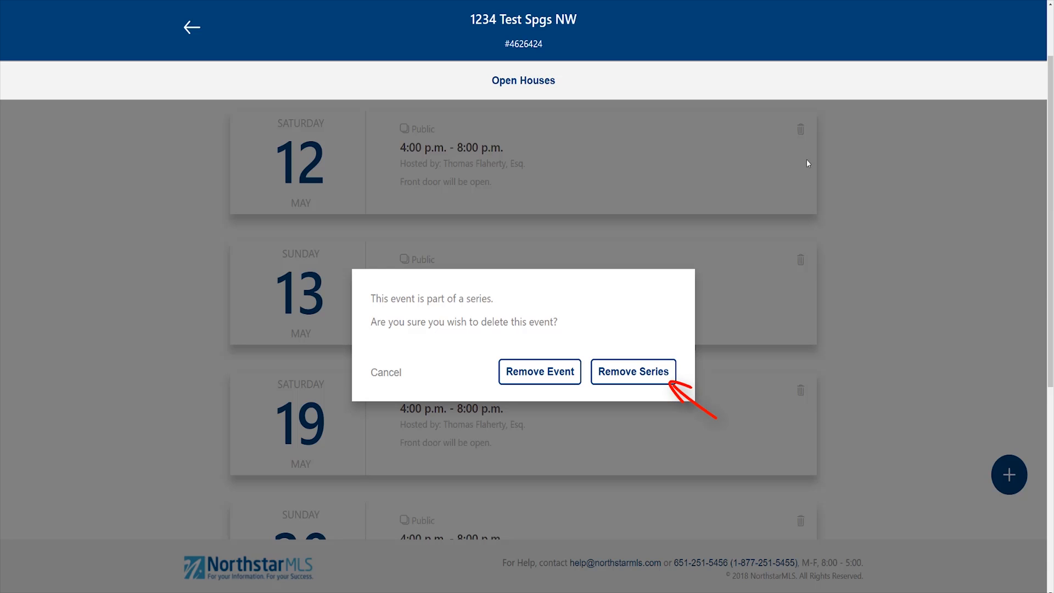
click(550, 375)
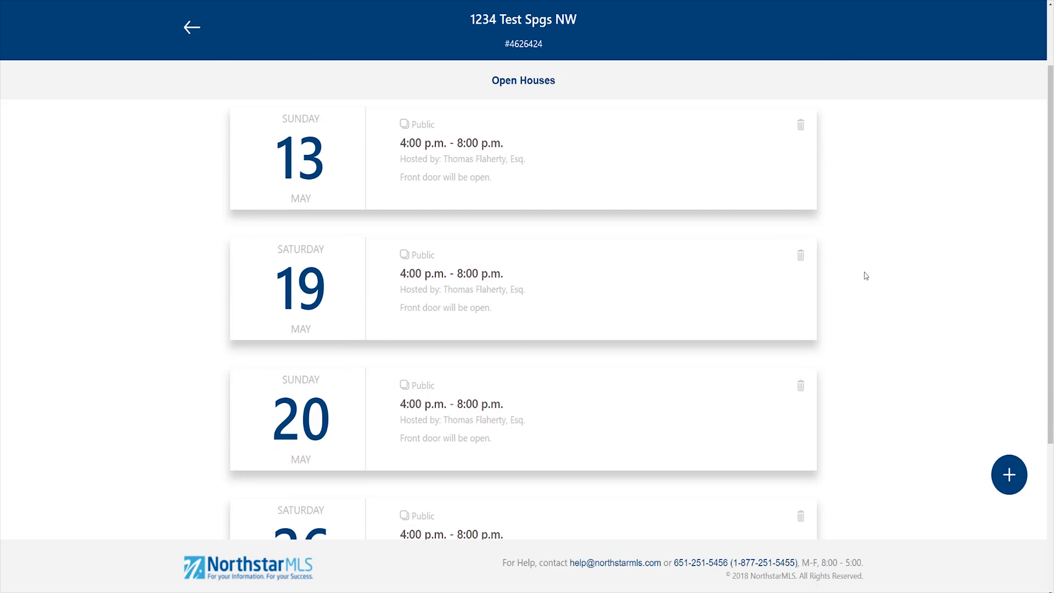